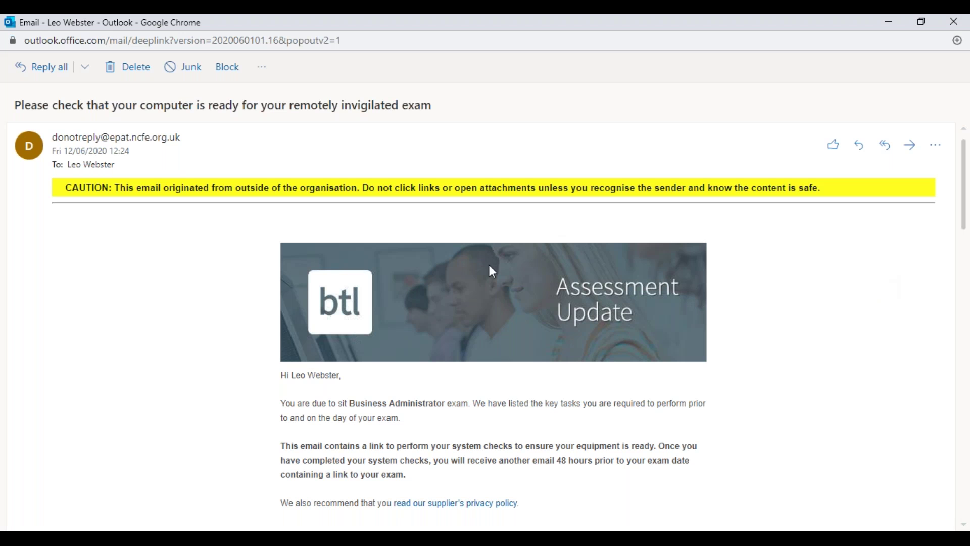
{"action": "scroll", "coordinate": [757, 253], "scroll_direction": "down", "scroll_amount": 1}
{"action": "scroll", "coordinate": [758, 252], "scroll_direction": "down", "scroll_amount": 3}
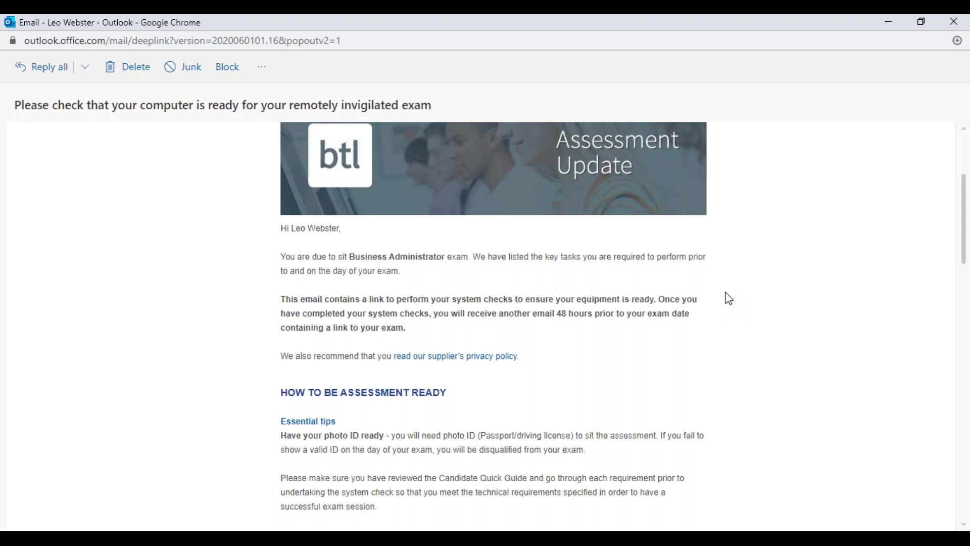
{"action": "scroll", "coordinate": [726, 298], "scroll_direction": "down", "scroll_amount": 1}
{"action": "scroll", "coordinate": [560, 325], "scroll_direction": "down", "scroll_amount": 2}
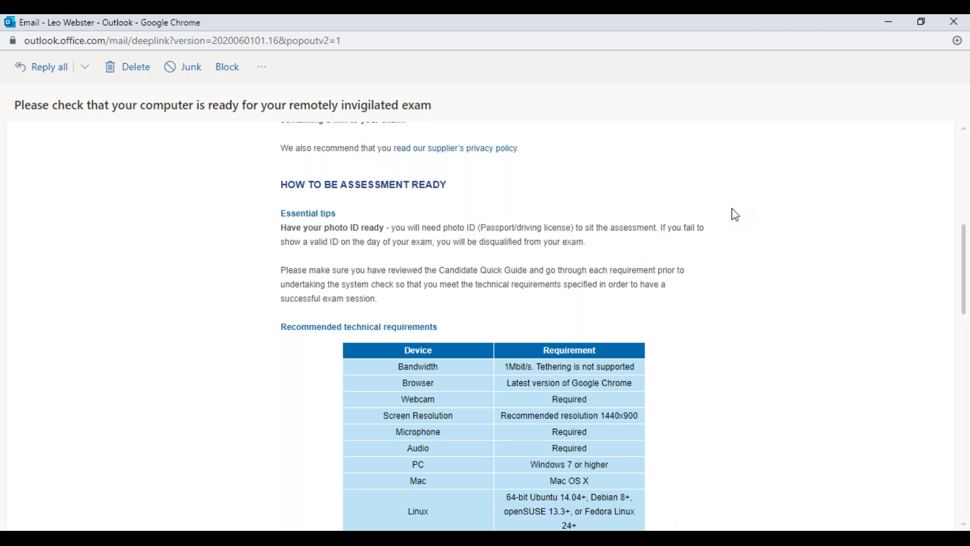
{"action": "scroll", "coordinate": [699, 178], "scroll_direction": "down", "scroll_amount": 1}
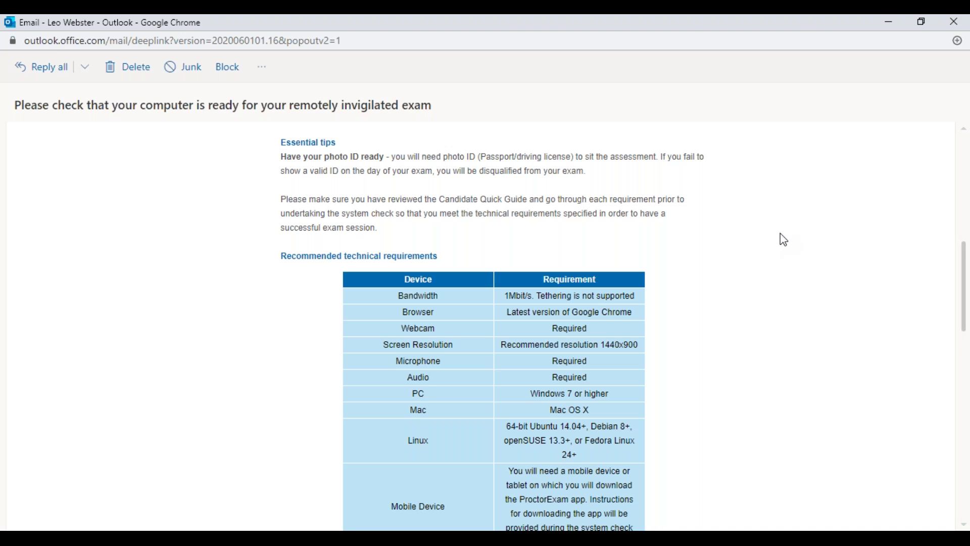
{"action": "scroll", "coordinate": [801, 223], "scroll_direction": "down", "scroll_amount": 1}
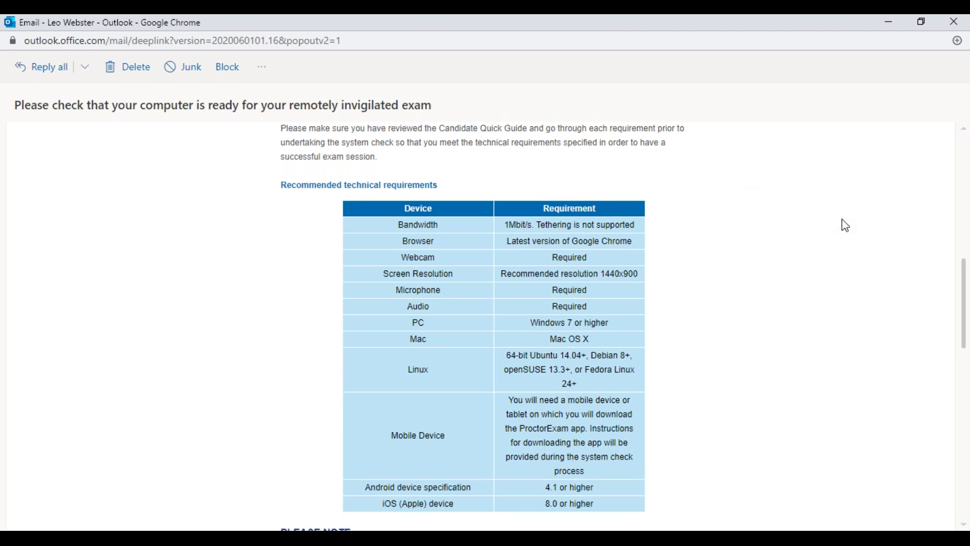
{"action": "scroll", "coordinate": [841, 220], "scroll_direction": "down", "scroll_amount": 1}
{"action": "scroll", "coordinate": [765, 207], "scroll_direction": "up", "scroll_amount": 1}
{"action": "scroll", "coordinate": [714, 305], "scroll_direction": "down", "scroll_amount": 3}
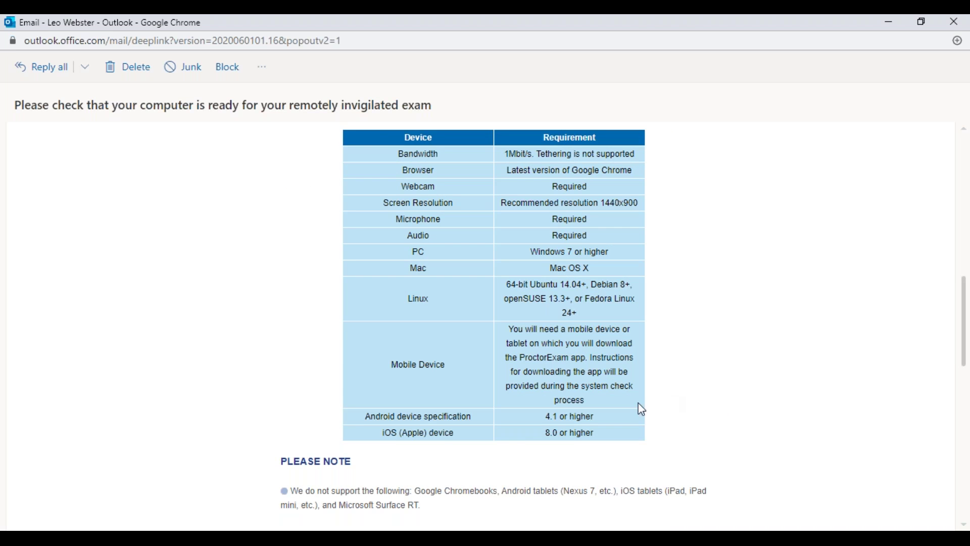
{"action": "scroll", "coordinate": [650, 372], "scroll_direction": "down", "scroll_amount": 2}
{"action": "scroll", "coordinate": [584, 372], "scroll_direction": "down", "scroll_amount": 5}
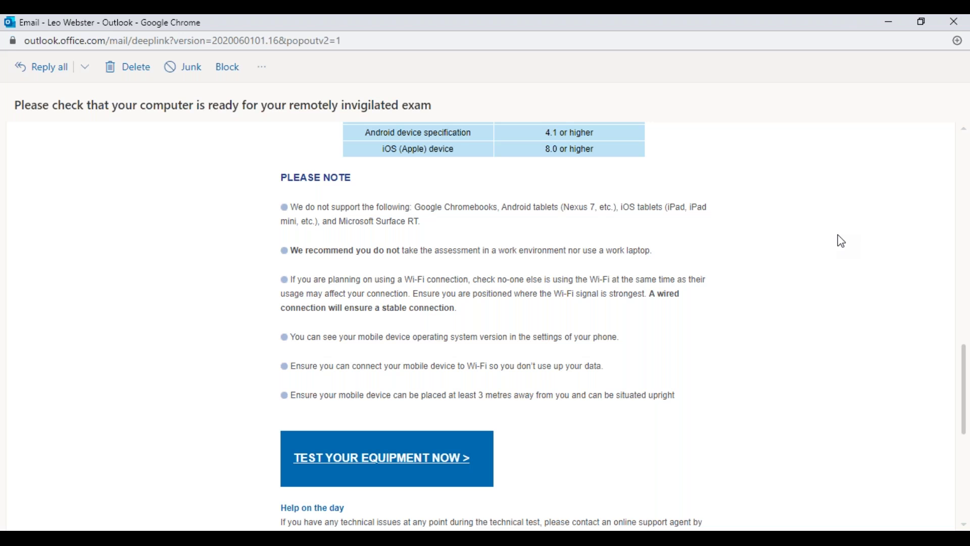
{"action": "scroll", "coordinate": [833, 308], "scroll_direction": "down", "scroll_amount": 1}
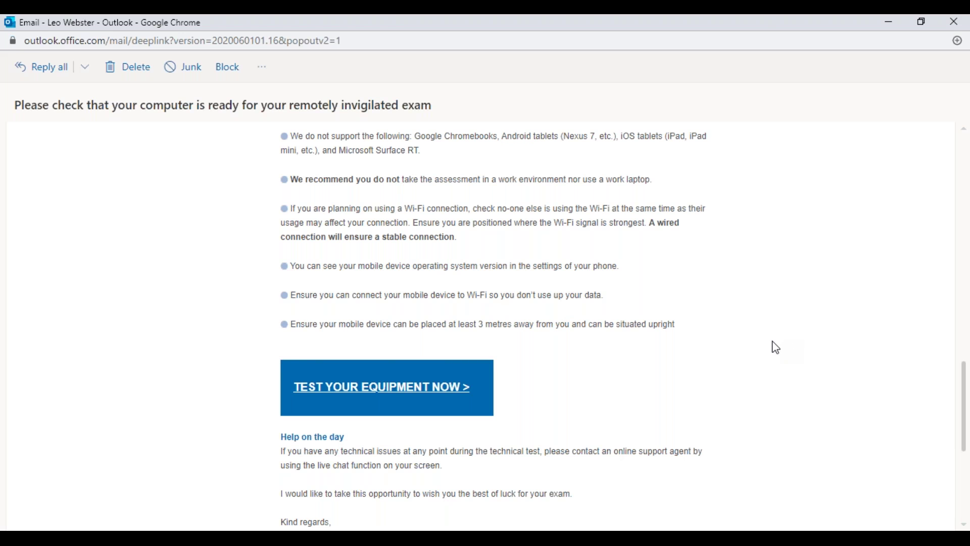
{"action": "scroll", "coordinate": [753, 351], "scroll_direction": "down", "scroll_amount": 2}
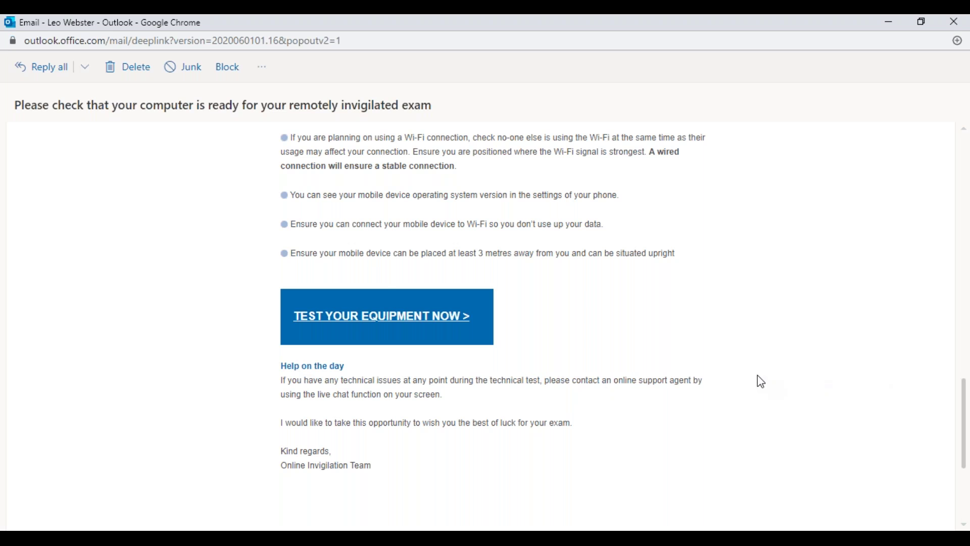
Open the equipment test from the email and restart the system check from the beginning.
{"action": "left_click", "coordinate": [388, 327]}
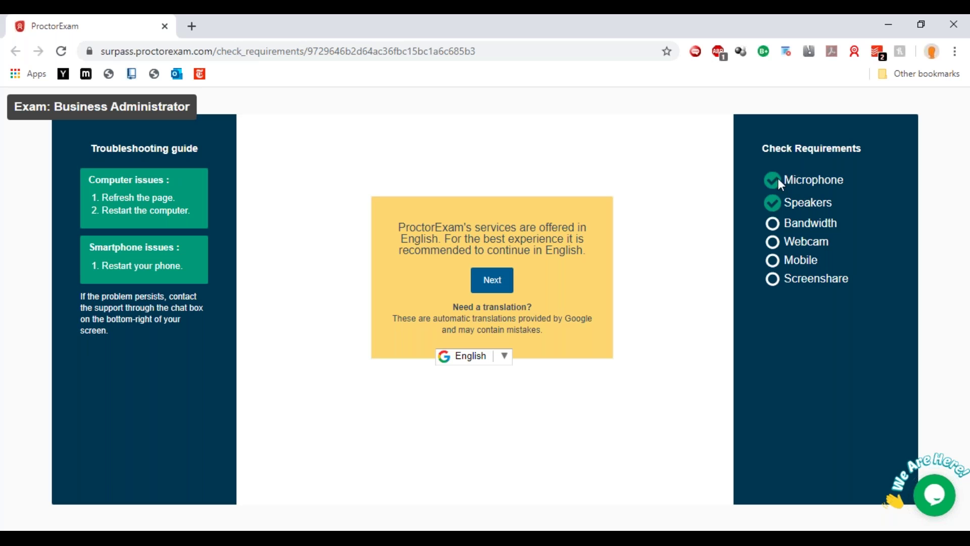
{"action": "left_click", "coordinate": [501, 282]}
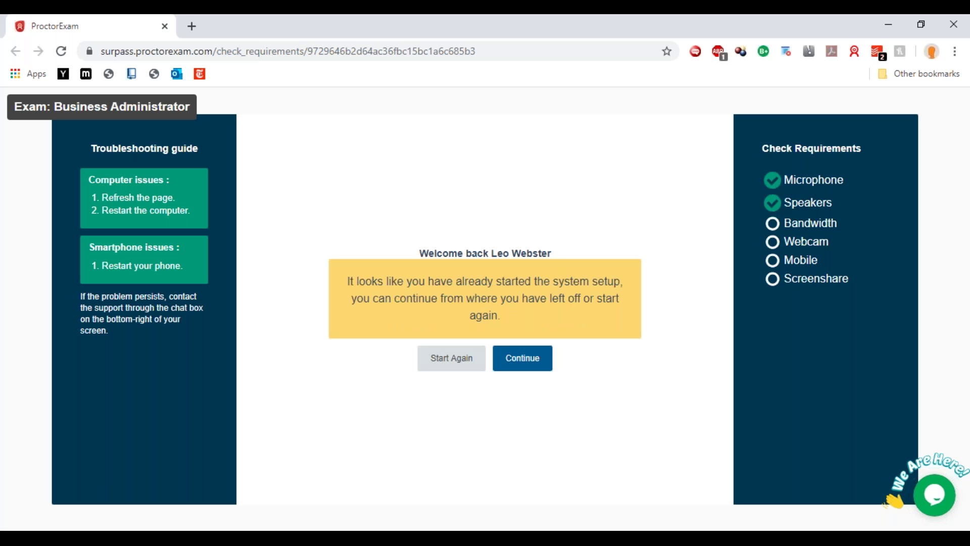
{"action": "left_click", "coordinate": [468, 367]}
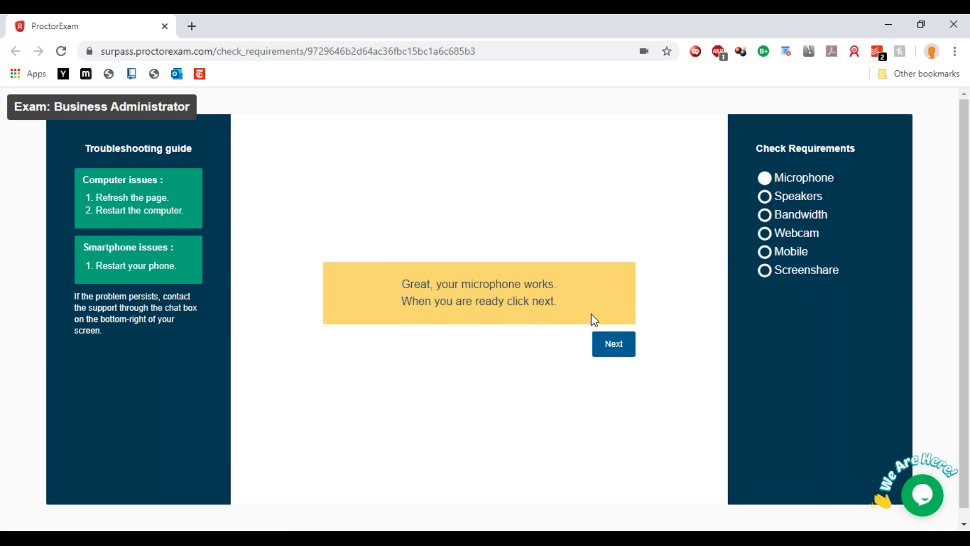
Pass the microphone and speaker checks, dismiss the support chat, and open a new tab.
{"action": "left_click", "coordinate": [621, 353]}
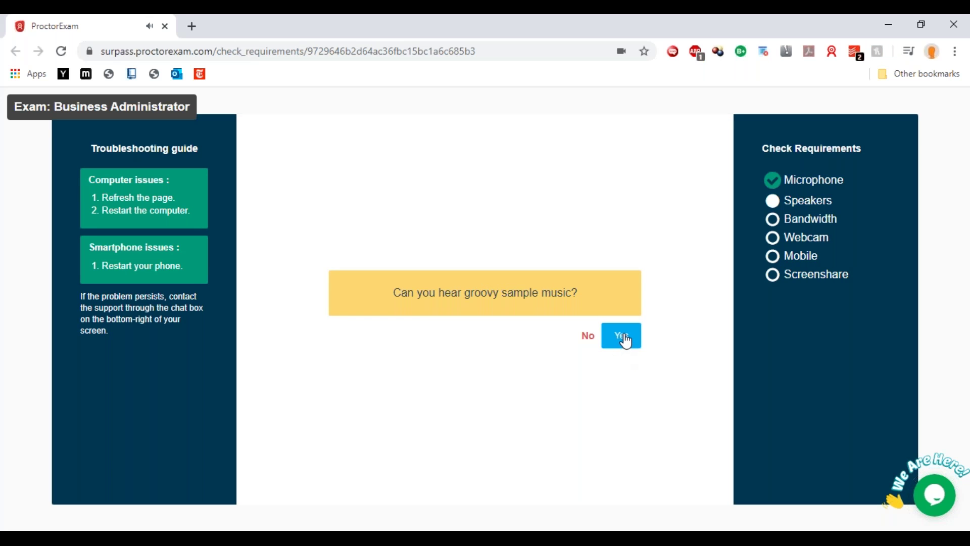
{"action": "left_click", "coordinate": [625, 341]}
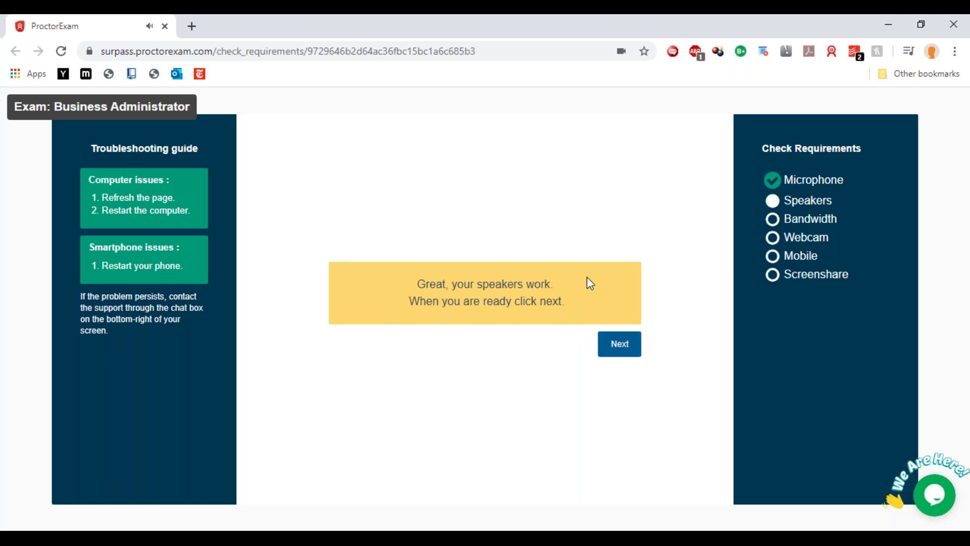
{"action": "left_click", "coordinate": [607, 346]}
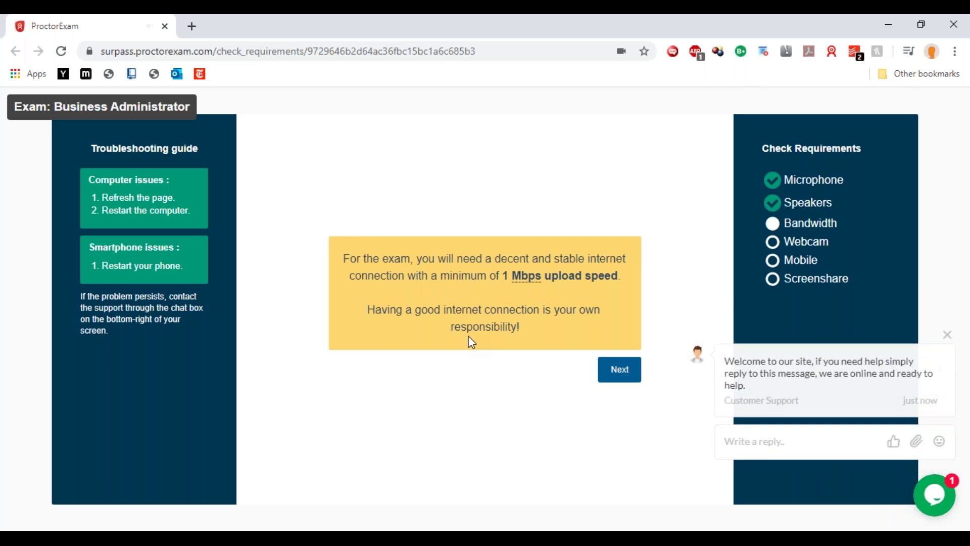
{"action": "left_click", "coordinate": [945, 336]}
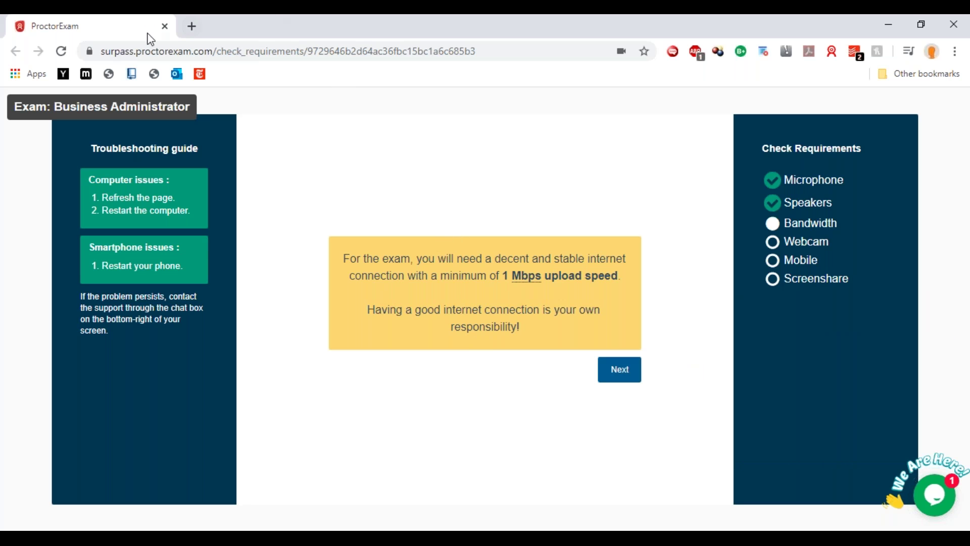
{"action": "left_click", "coordinate": [195, 31]}
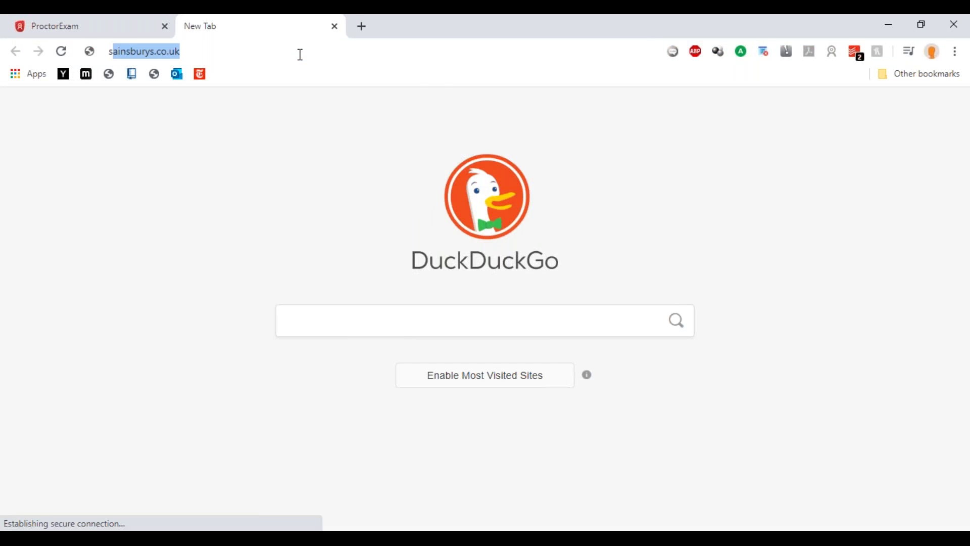
Run an internet speed test on the Speedtest by Ookla site.
{"action": "type", "text": "speedtest.net/#"}
{"action": "key", "text": "Return"}
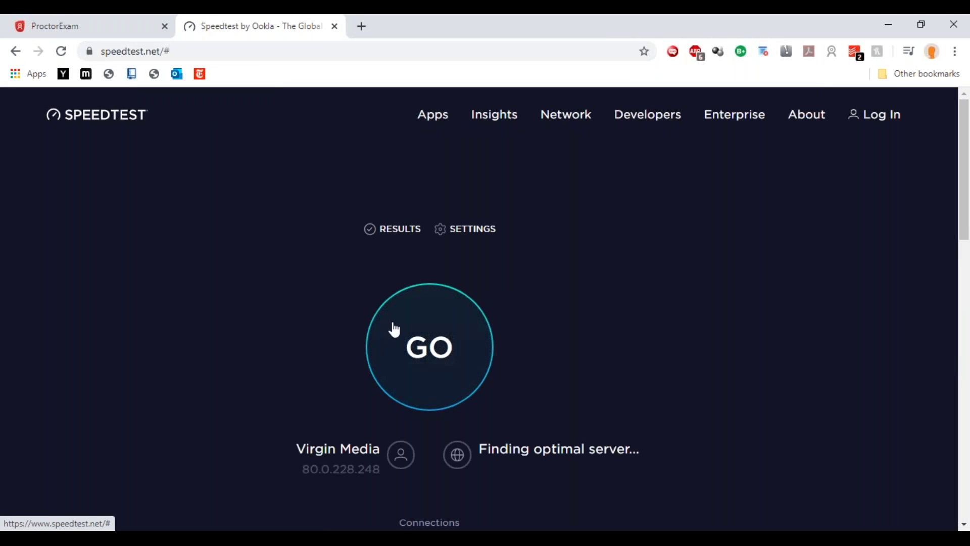
{"action": "left_click", "coordinate": [433, 344]}
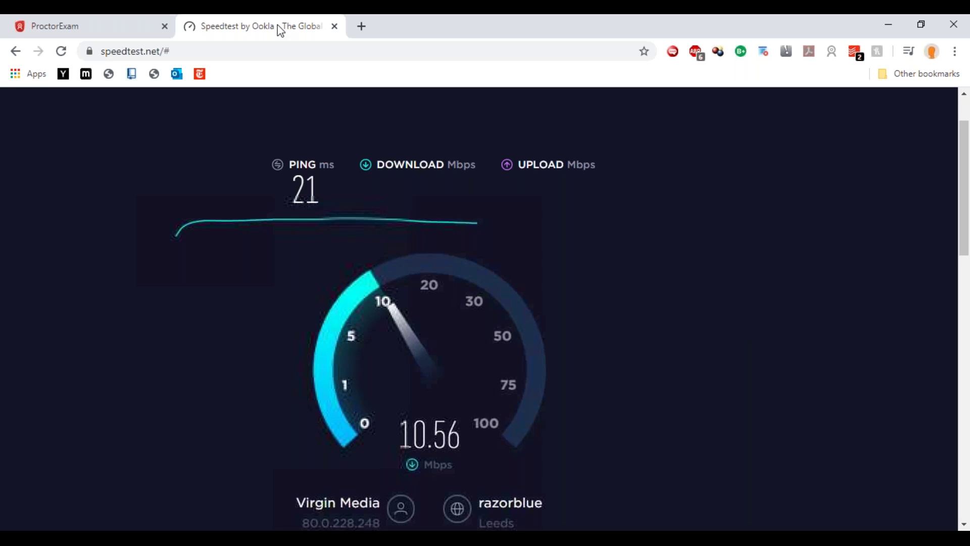
Close the Speedtest tab and review ProctorExam's 1 Mbps minimum upload requirement.
{"action": "left_click", "coordinate": [334, 26]}
{"action": "left_click_drag", "start_coordinate": [462, 259], "coordinate": [502, 255]}
{"action": "left_click", "coordinate": [540, 262]}
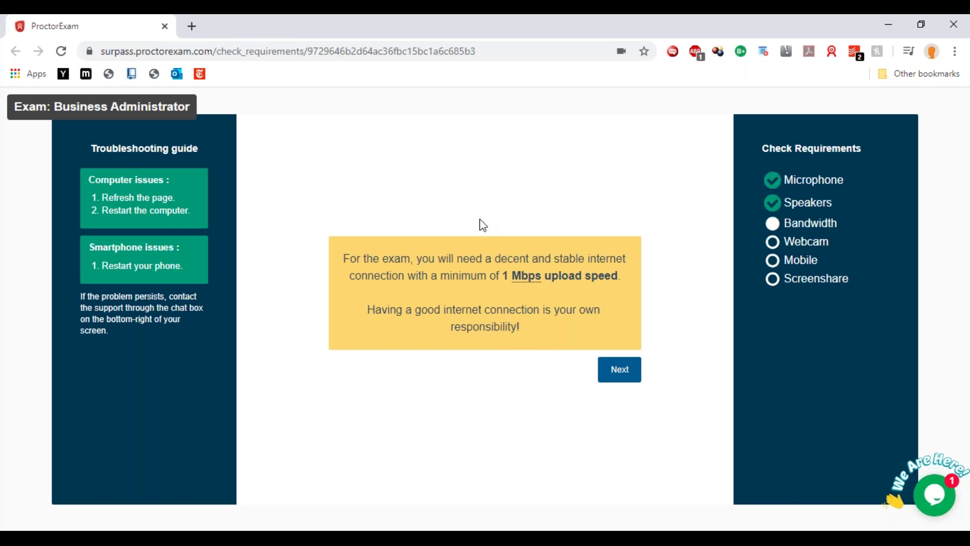
Pass the webcam check by allowing camera access, then continue to the mobile step.
{"action": "left_click", "coordinate": [626, 371]}
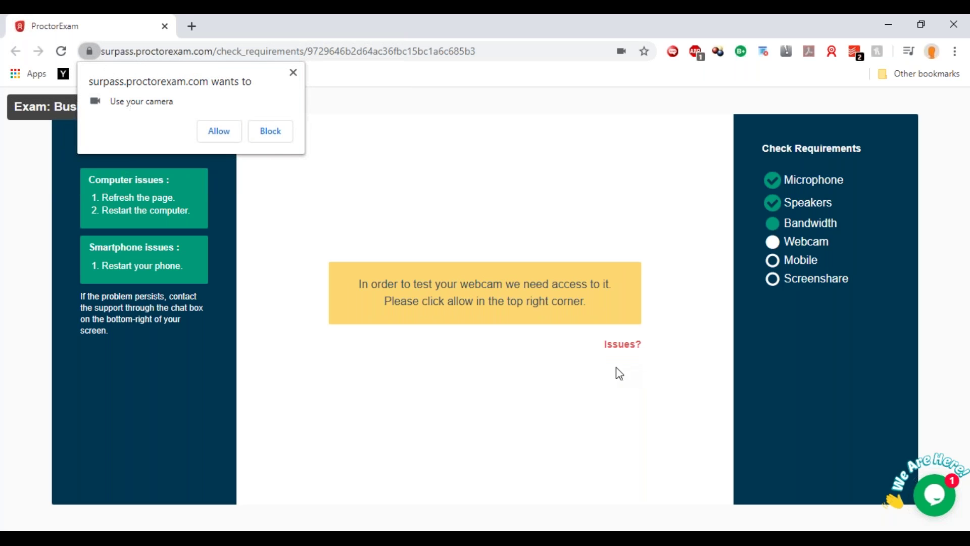
{"action": "left_click", "coordinate": [218, 132]}
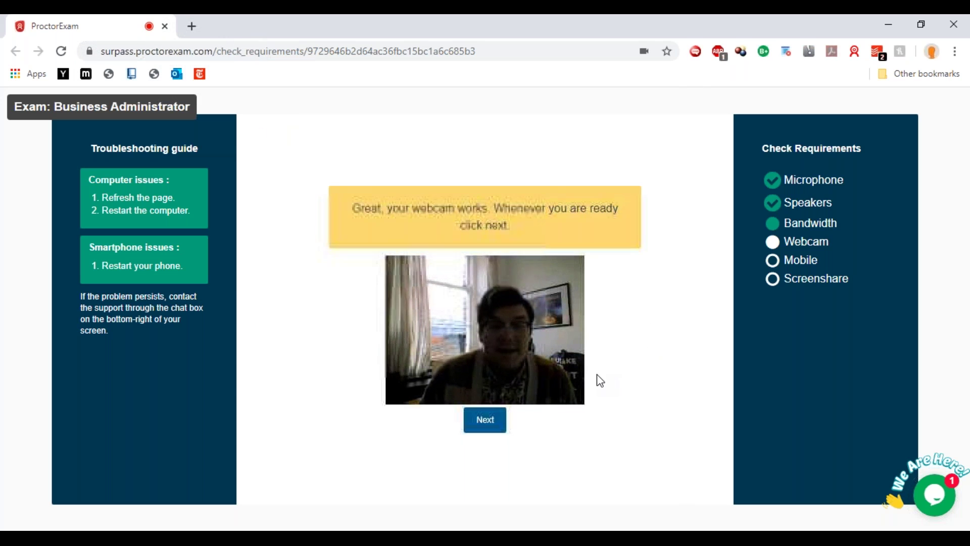
{"action": "left_click", "coordinate": [485, 424]}
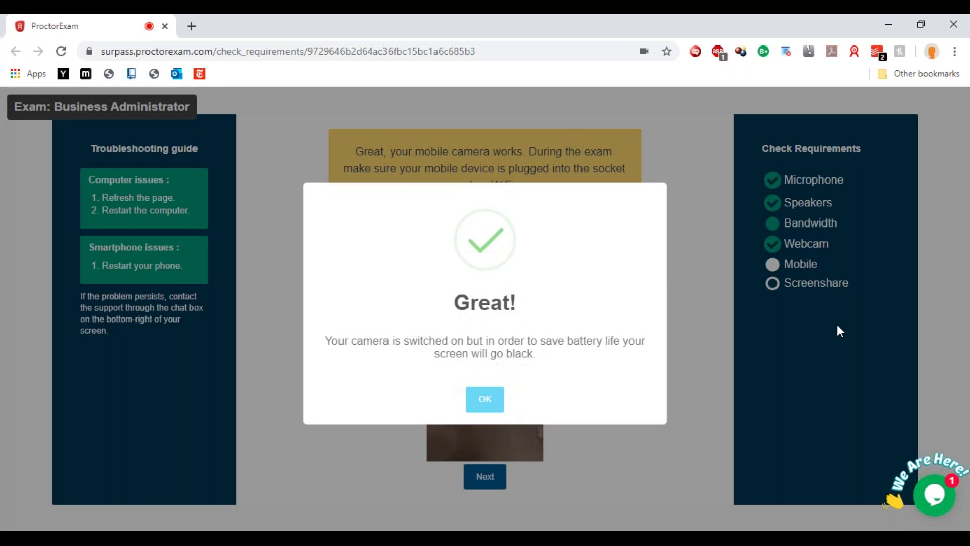
Confirm the mobile camera works and continue to the screen-sharing step.
{"action": "left_click", "coordinate": [484, 400]}
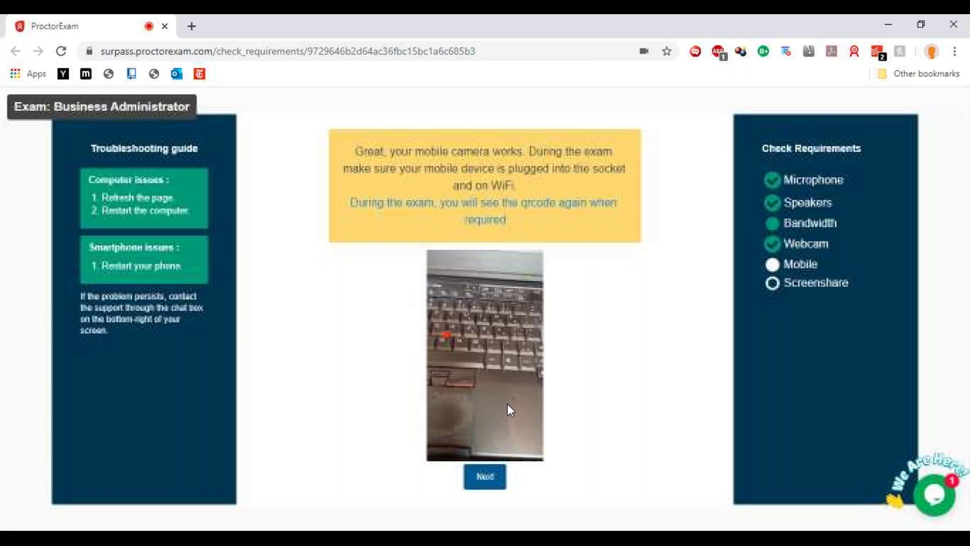
{"action": "left_click", "coordinate": [490, 481]}
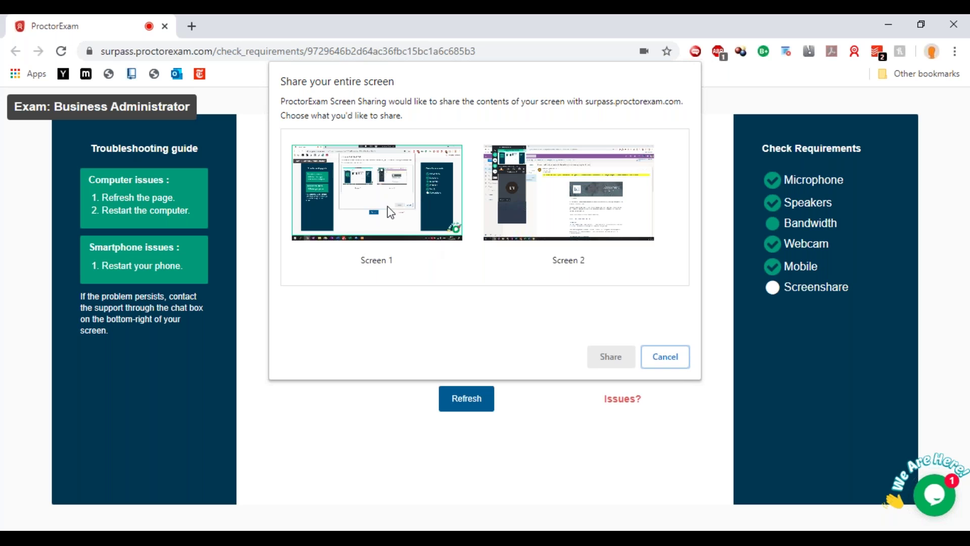
Share Screen 1 to pass the screenshare check and finish exam registration.
{"action": "left_click", "coordinate": [387, 206]}
{"action": "left_click", "coordinate": [623, 361]}
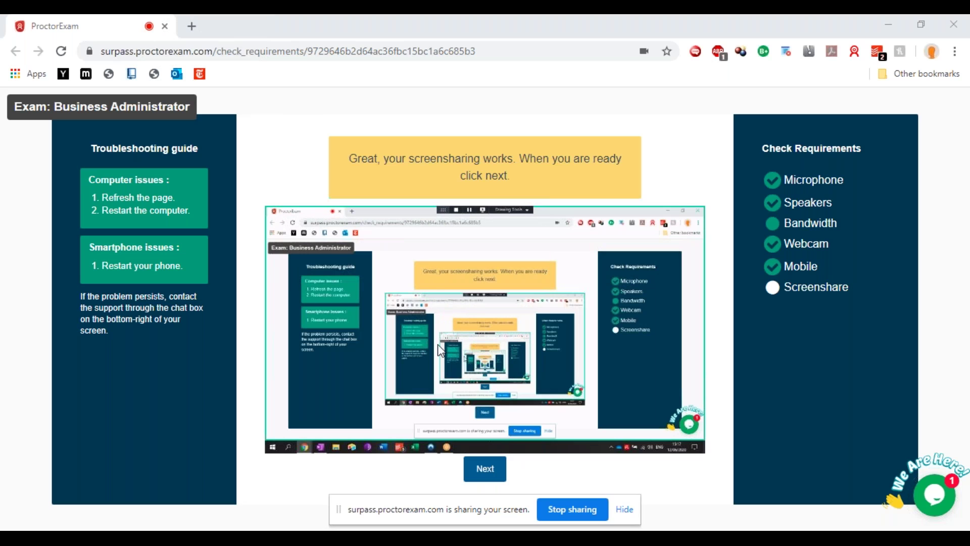
{"action": "left_click", "coordinate": [485, 470]}
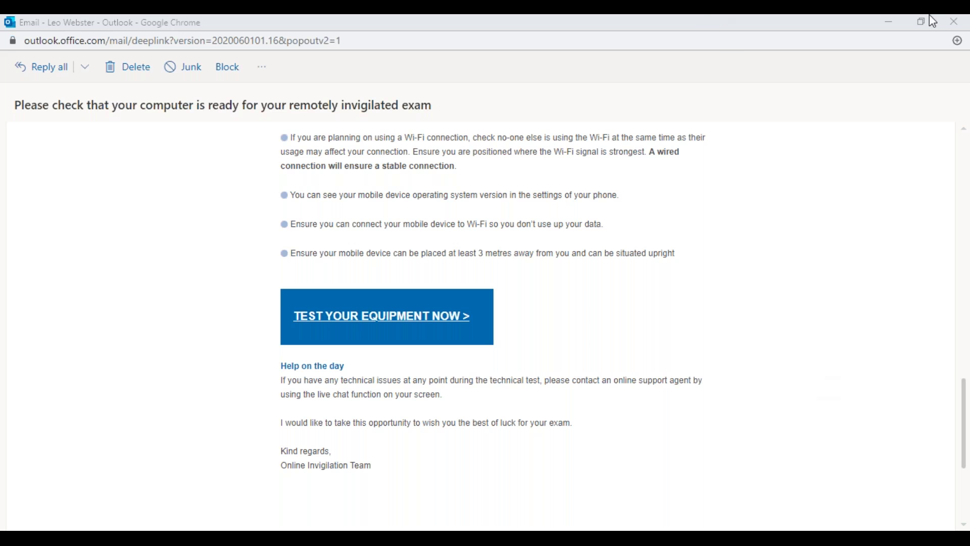
Minimize the system-check email and maximize the exam link email, reading down to 'LAUNCH YOUR EXAM NOW'.
{"action": "left_click", "coordinate": [890, 23]}
{"action": "left_click_drag", "start_coordinate": [859, 134], "coordinate": [565, 15]}
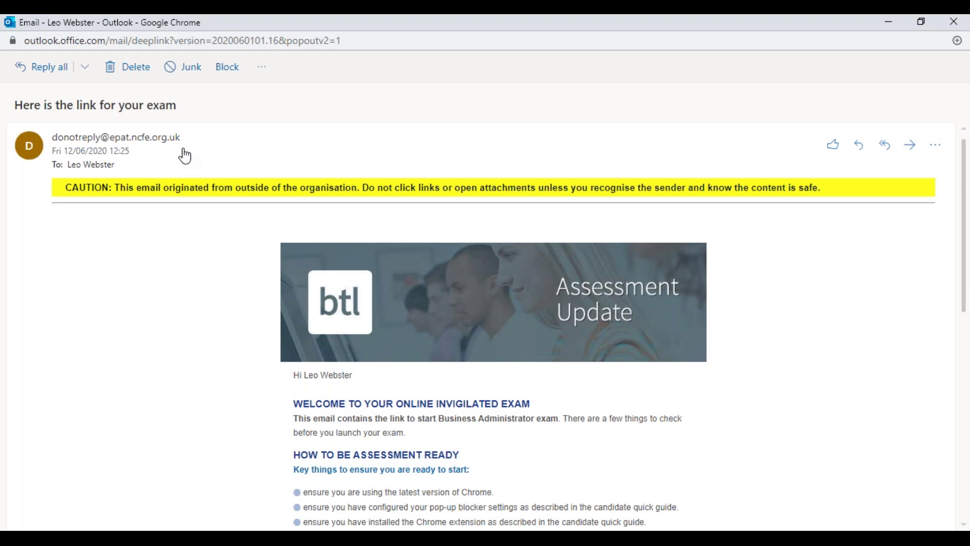
{"action": "scroll", "coordinate": [238, 431], "scroll_direction": "down", "scroll_amount": 3}
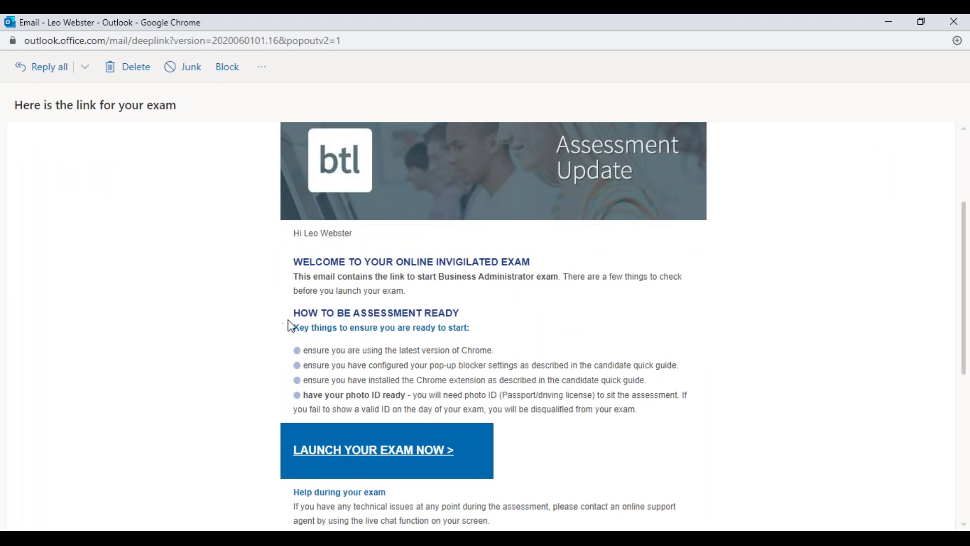
{"action": "scroll", "coordinate": [422, 325], "scroll_direction": "down", "scroll_amount": 3}
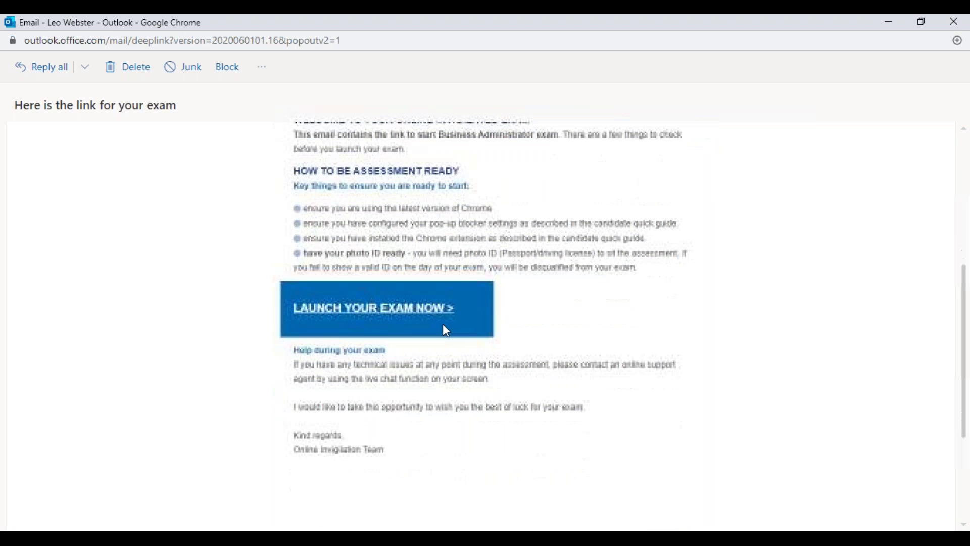
{"action": "scroll", "coordinate": [376, 312], "scroll_direction": "down", "scroll_amount": 1}
{"action": "scroll", "coordinate": [372, 310], "scroll_direction": "up", "scroll_amount": 1}
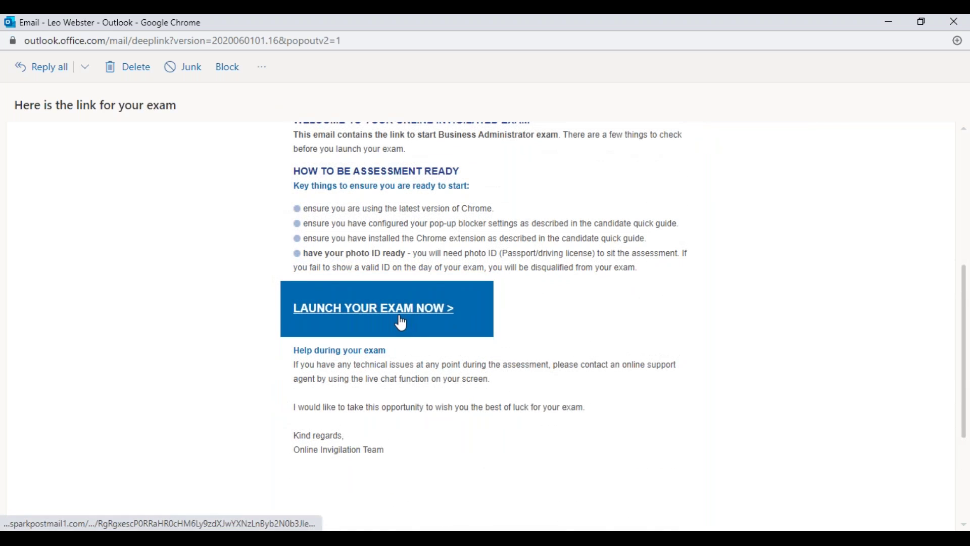
{"action": "scroll", "coordinate": [401, 321], "scroll_direction": "up", "scroll_amount": 5}
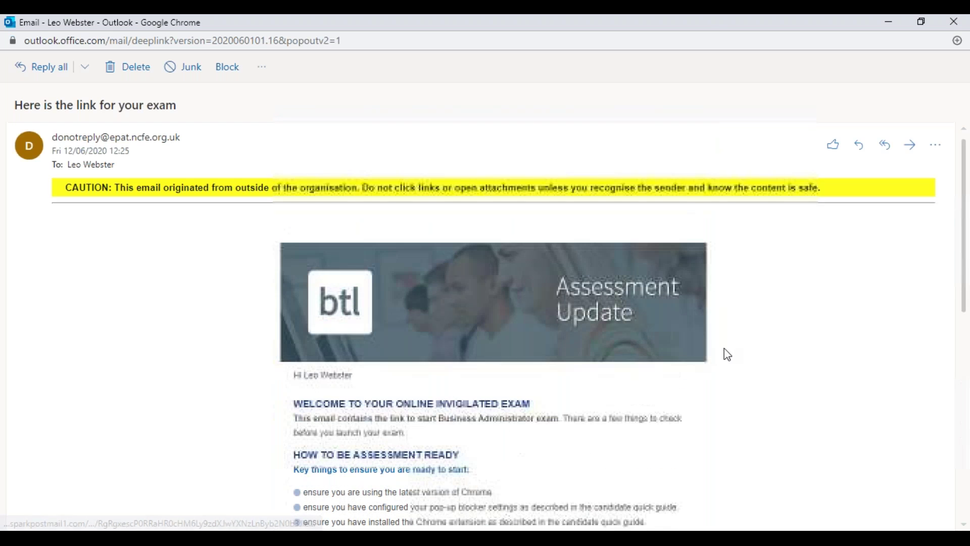
Close the exam link email window and scroll the system-check email back to its top.
{"action": "left_click", "coordinate": [954, 21]}
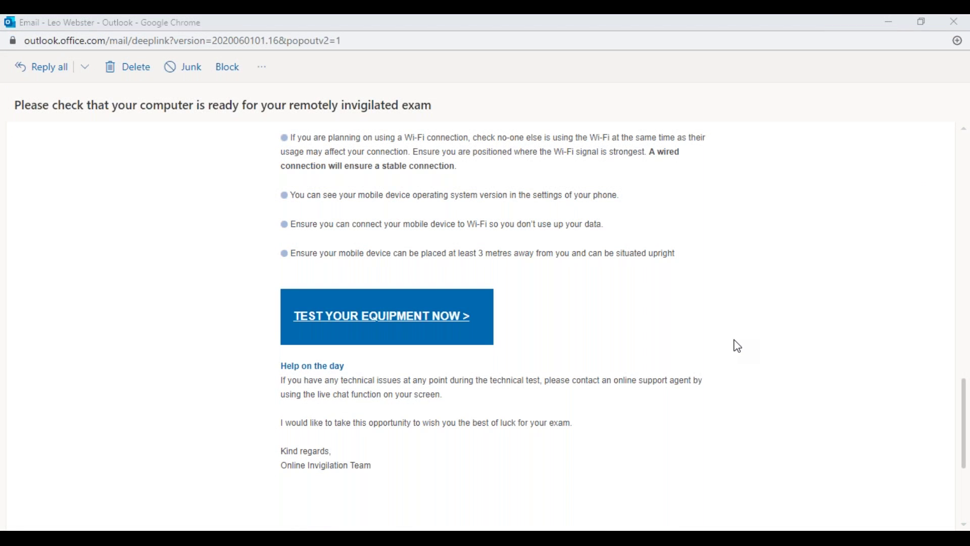
{"action": "scroll", "coordinate": [737, 346], "scroll_direction": "up", "scroll_amount": 15}
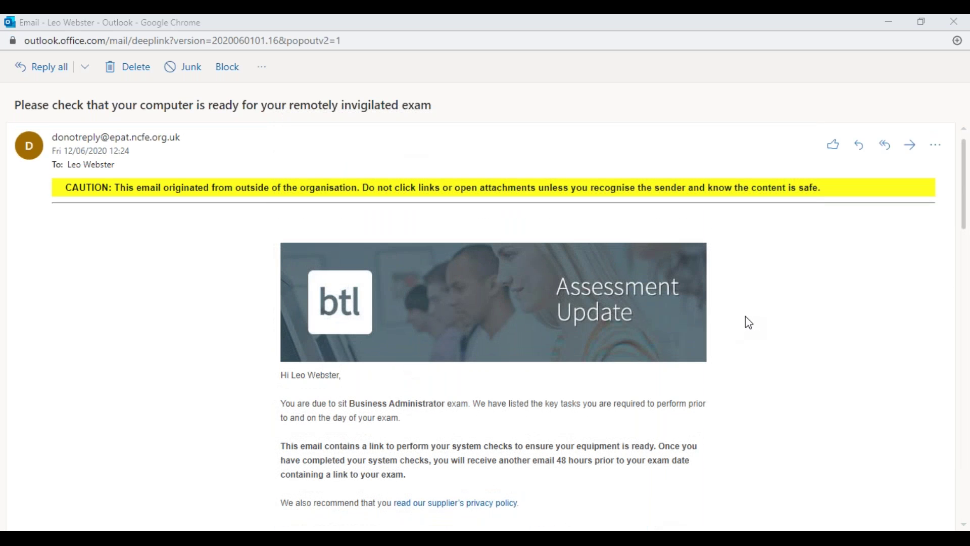